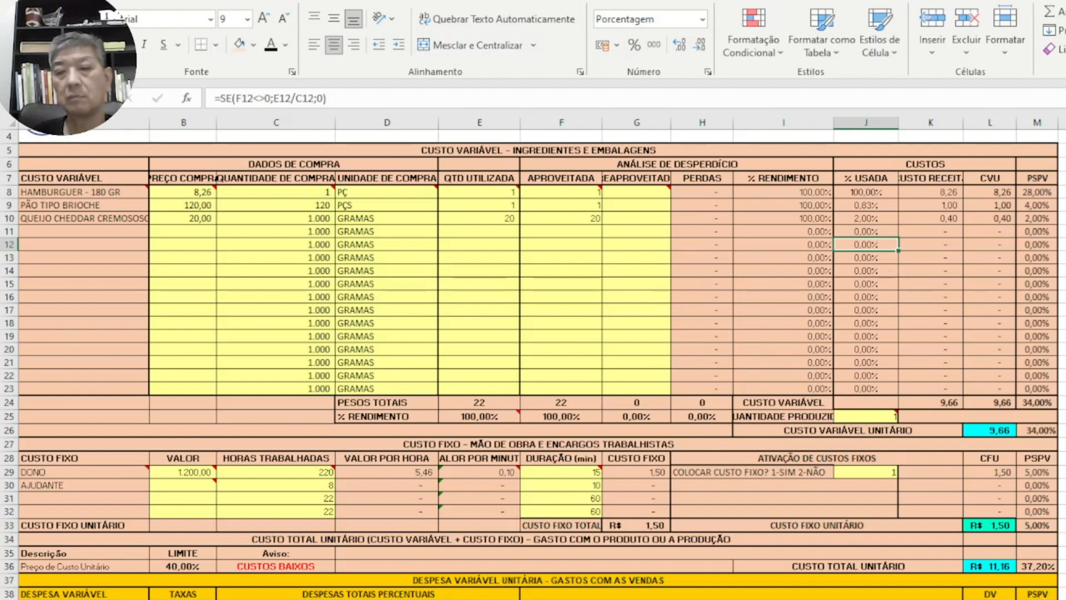
Step: Review the Hamburguer Simples cost sheet from the ingredient costs through fixed costs and expenses to the profit margin calculations
scroll(533, 361, "down", 1)
scroll(533, 361, "down", 6)
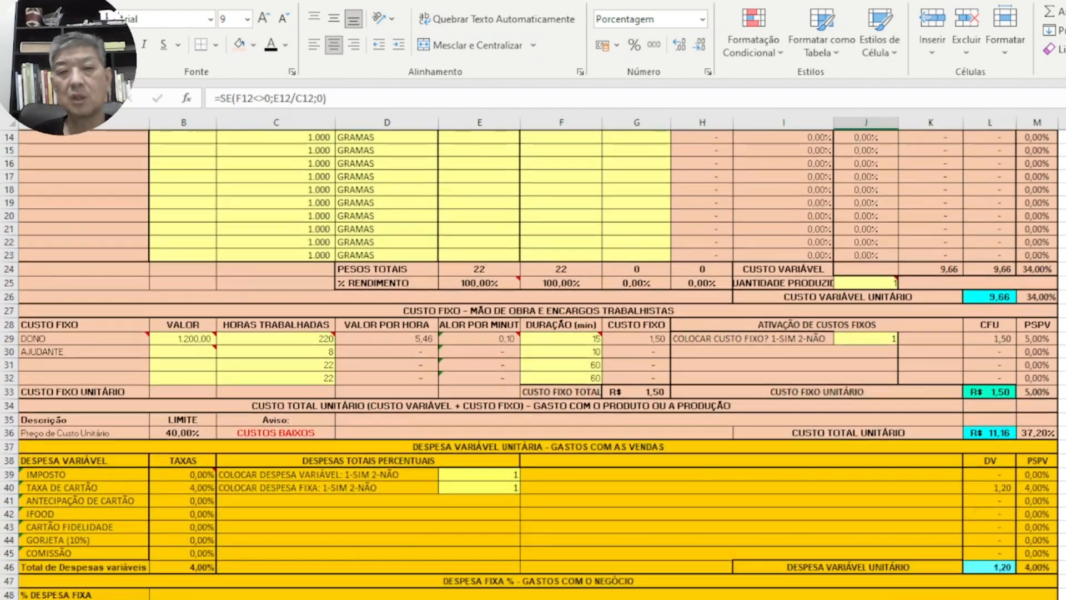
scroll(533, 361, "down", 2)
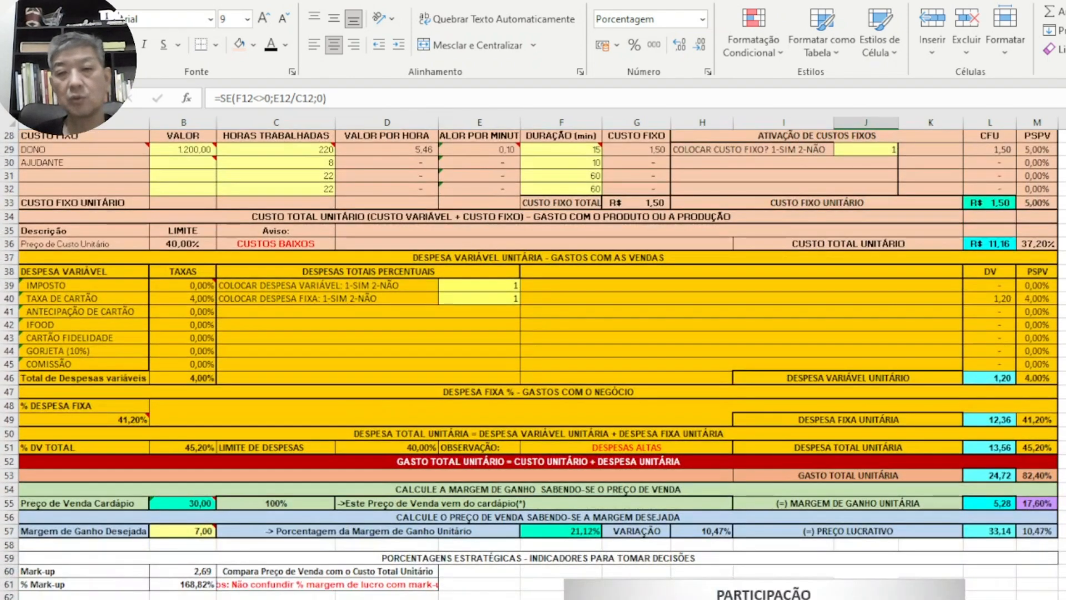
scroll(534, 361, "up", 9)
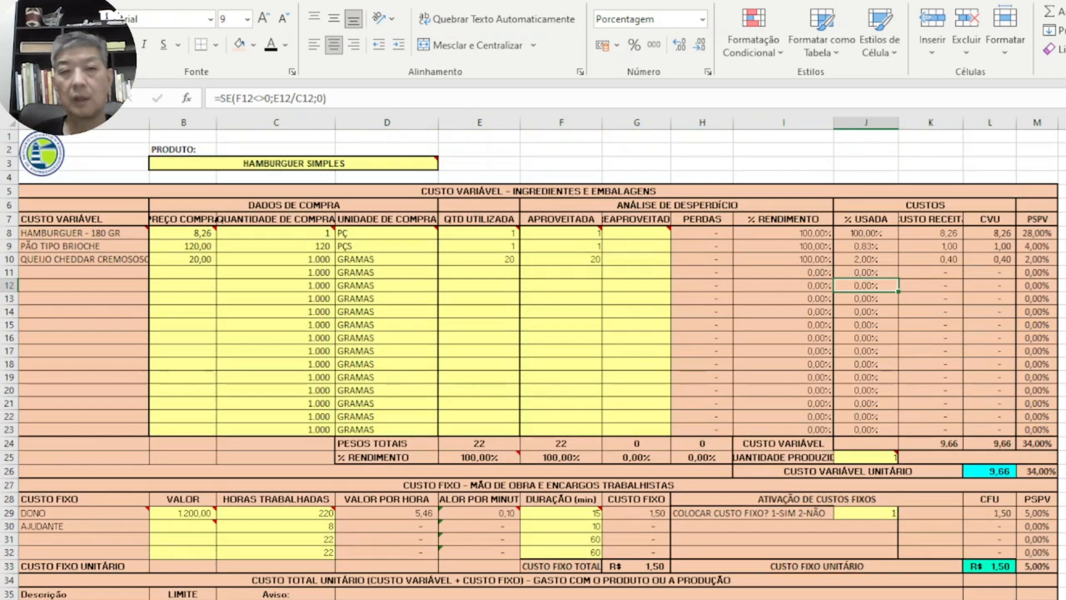
scroll(533, 361, "down", 1)
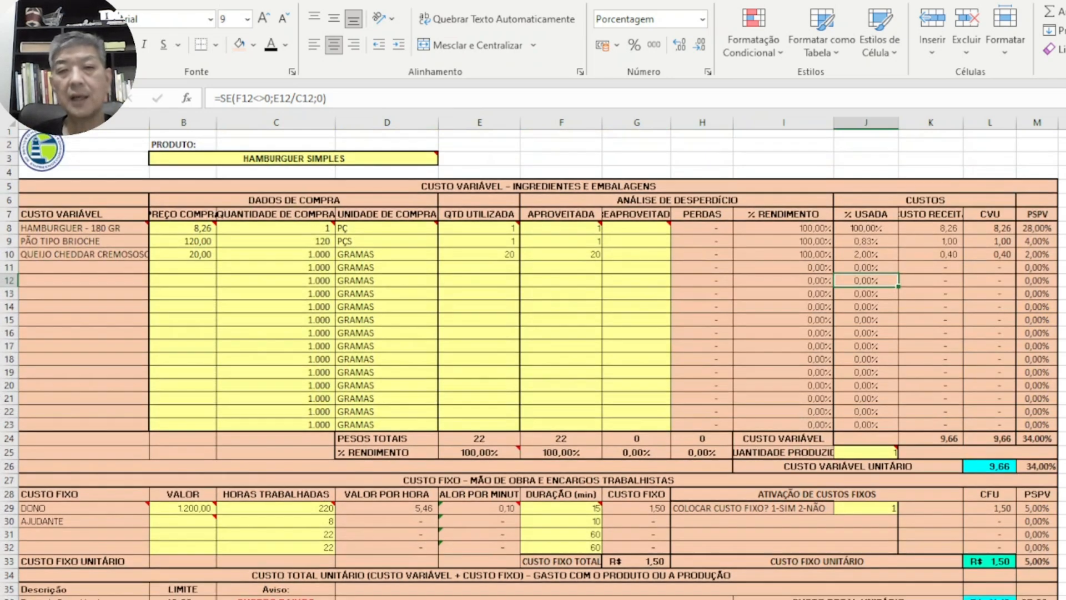
scroll(533, 361, "up", 1)
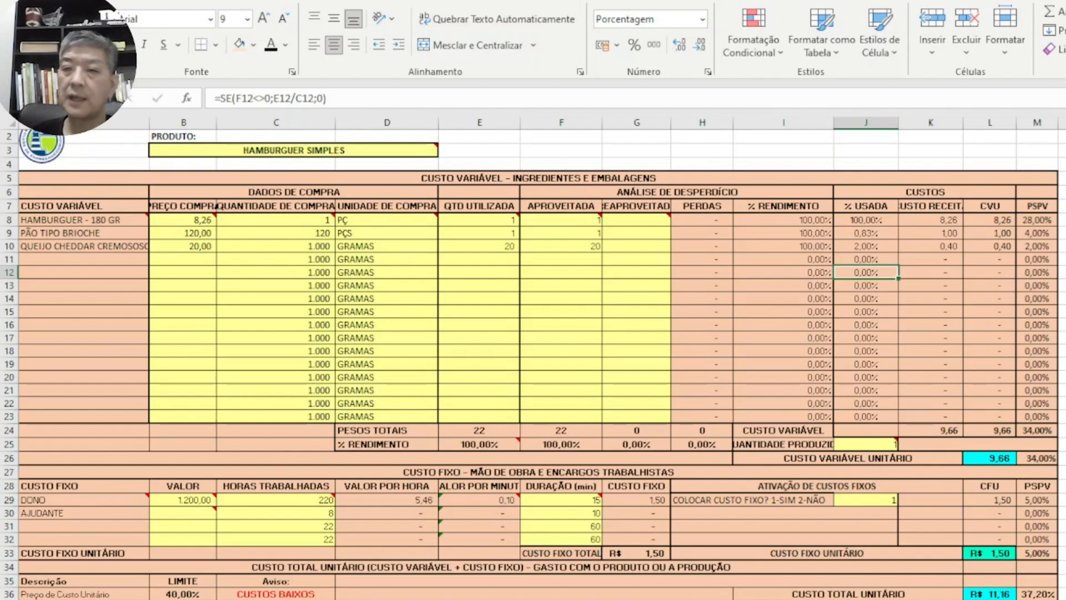
scroll(533, 361, "down", 5)
scroll(533, 361, "down", 1)
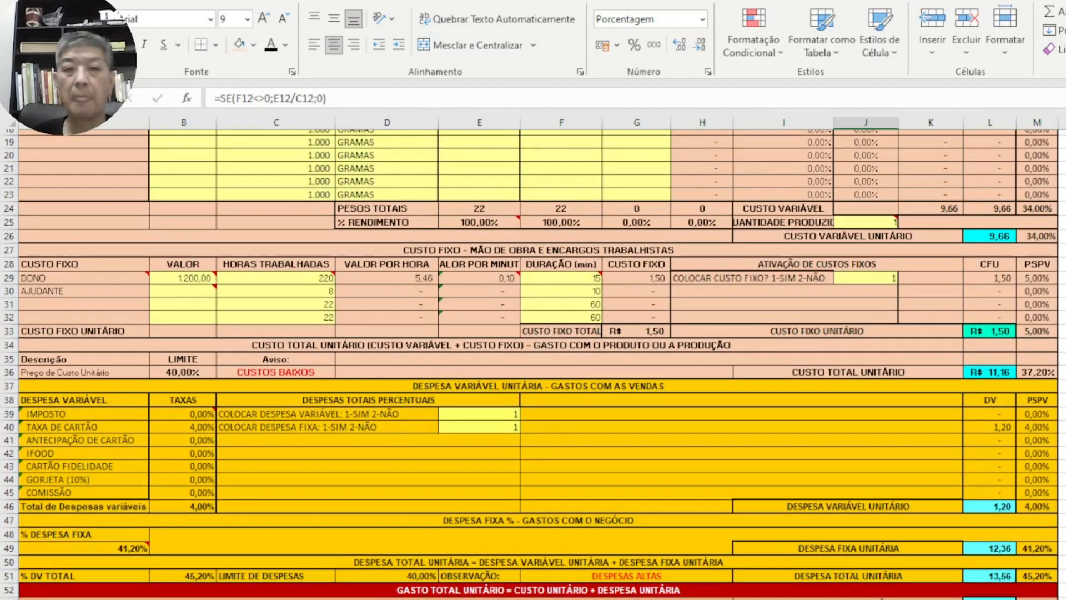
scroll(533, 361, "down", 2)
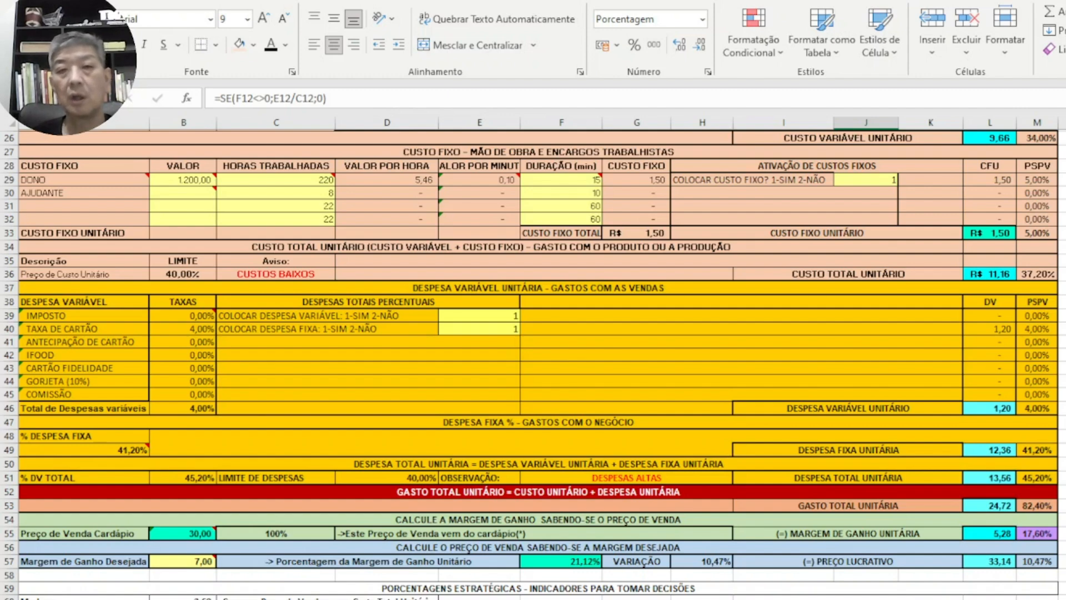
scroll(533, 361, "up", 8)
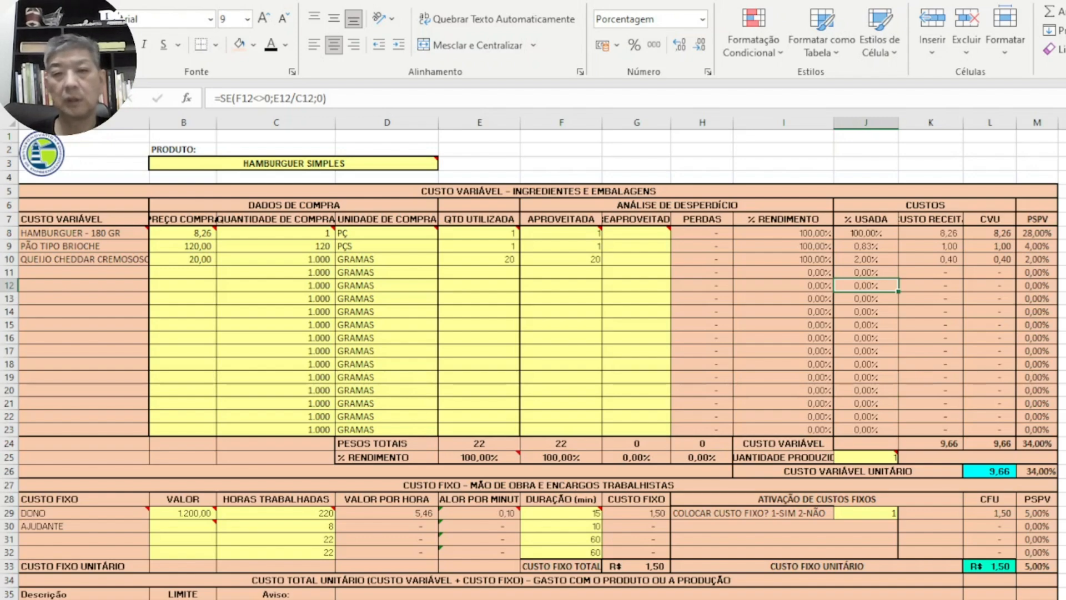
scroll(533, 364, "down", 5)
scroll(533, 363, "down", 2)
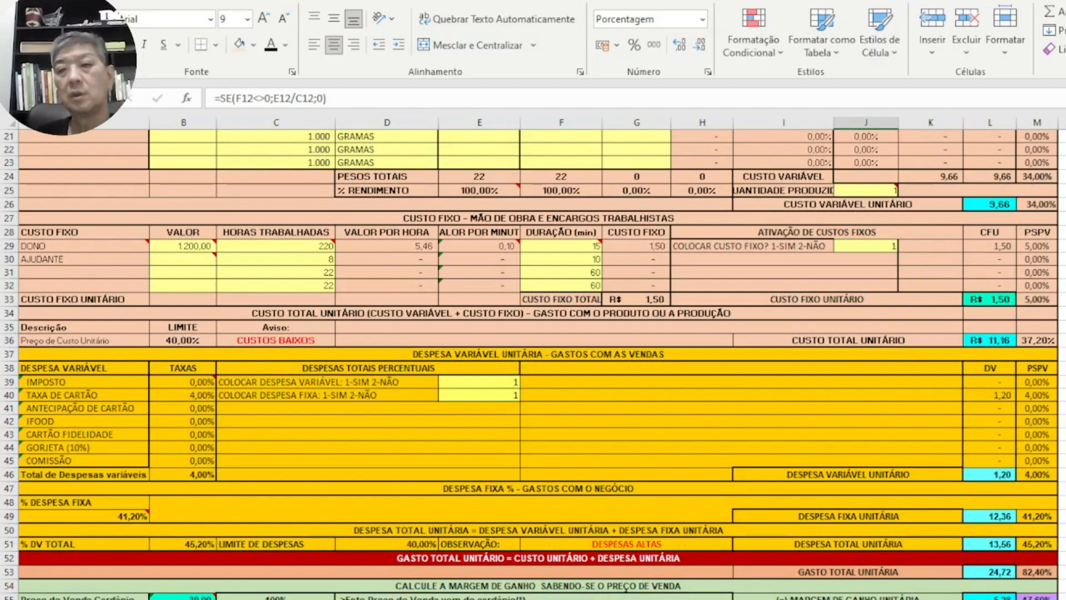
scroll(533, 364, "down", 3)
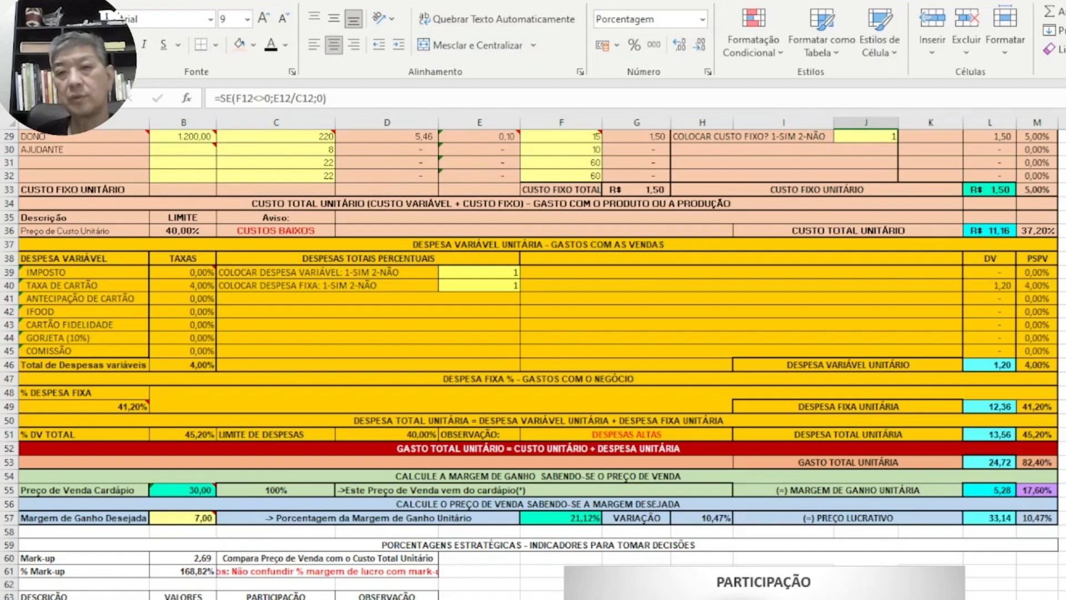
scroll(534, 364, "up", 9)
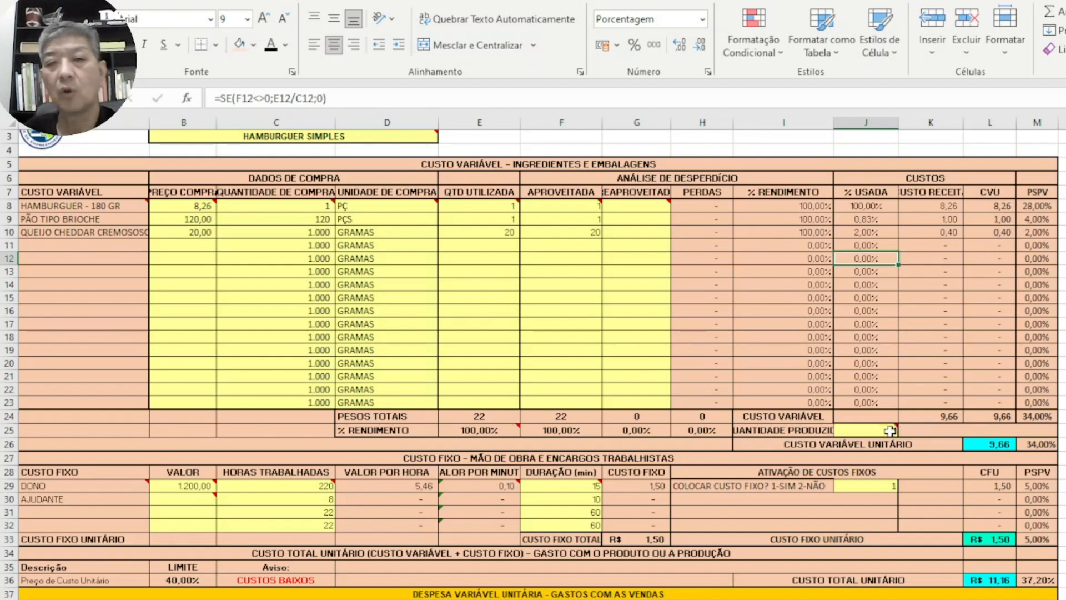
Step: Check the labour cost inputs and inspect the formula behind the unit variable expense (Despesa Variável Unitária)
mouse_move(878, 431)
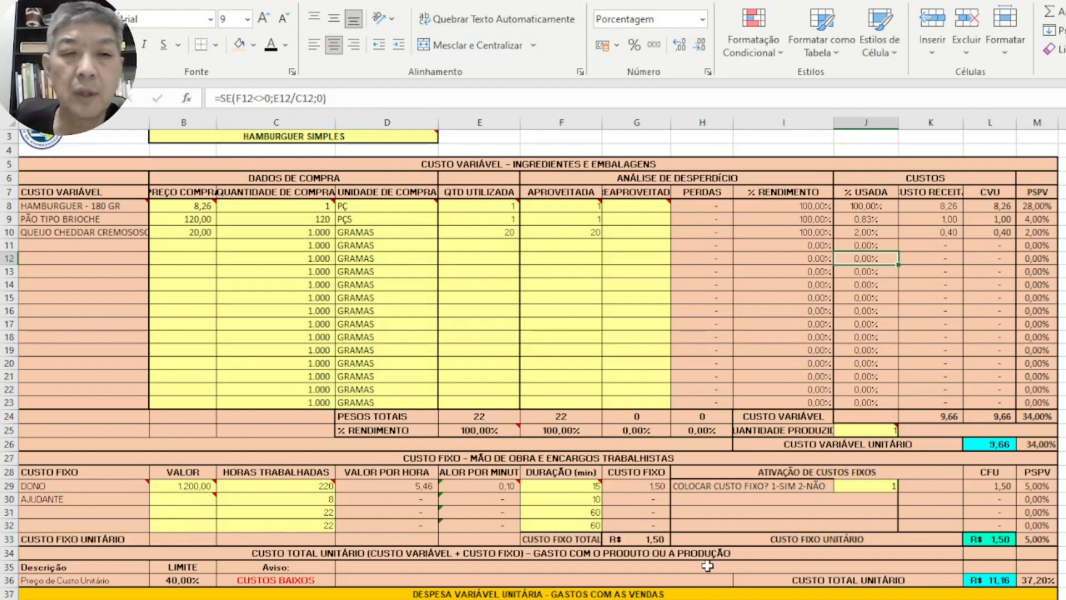
mouse_move(201, 479)
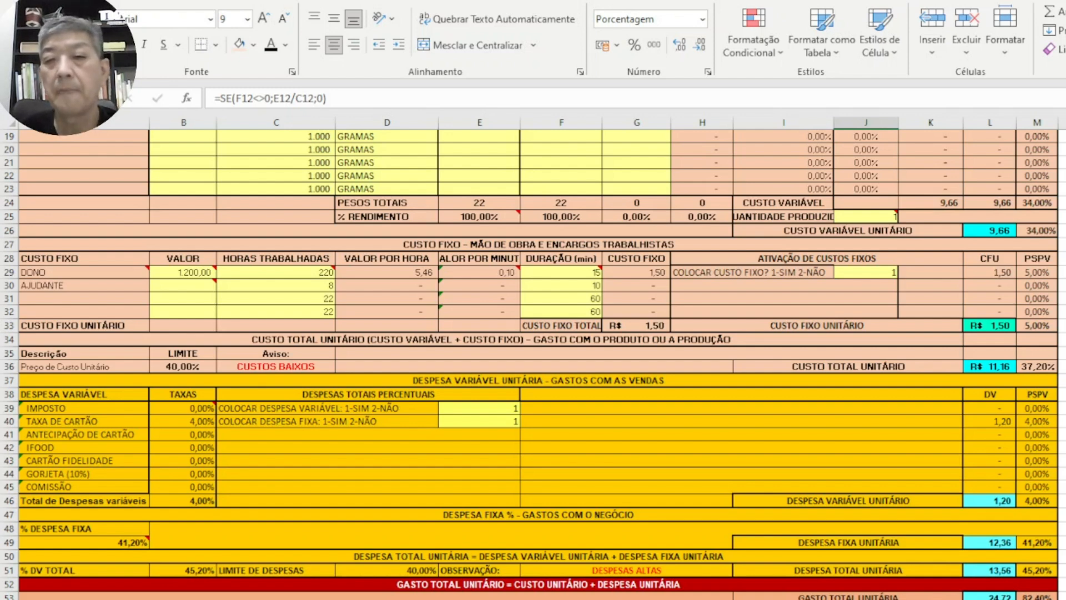
left_click(1009, 497)
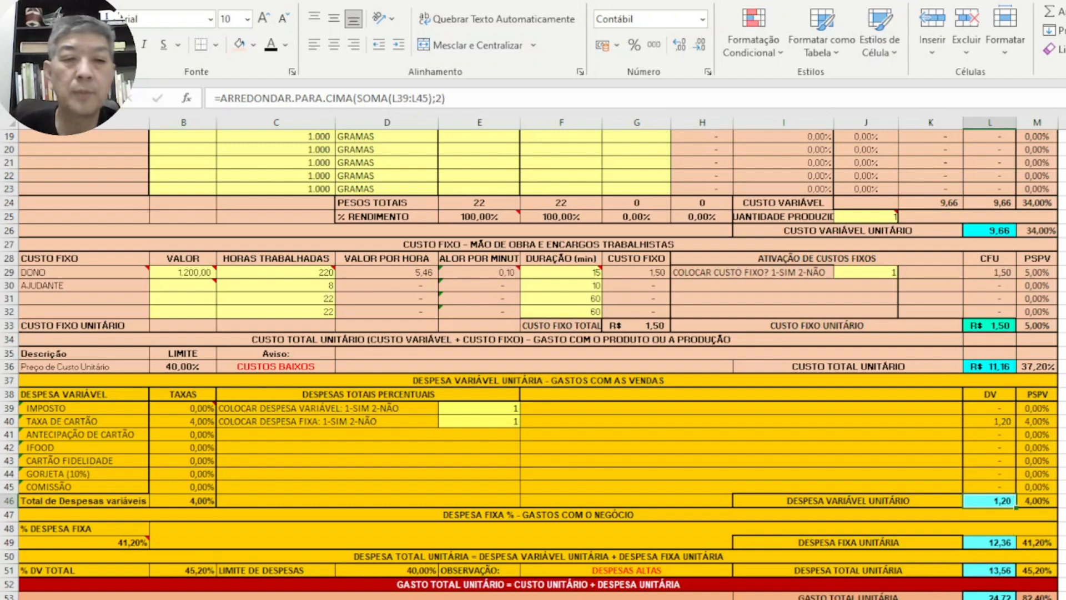
Step: Review the revenue and total fixed expense percentage on the fixed expenses sheet, and return to the product cost sheet
key("ctrl+Page_Up")
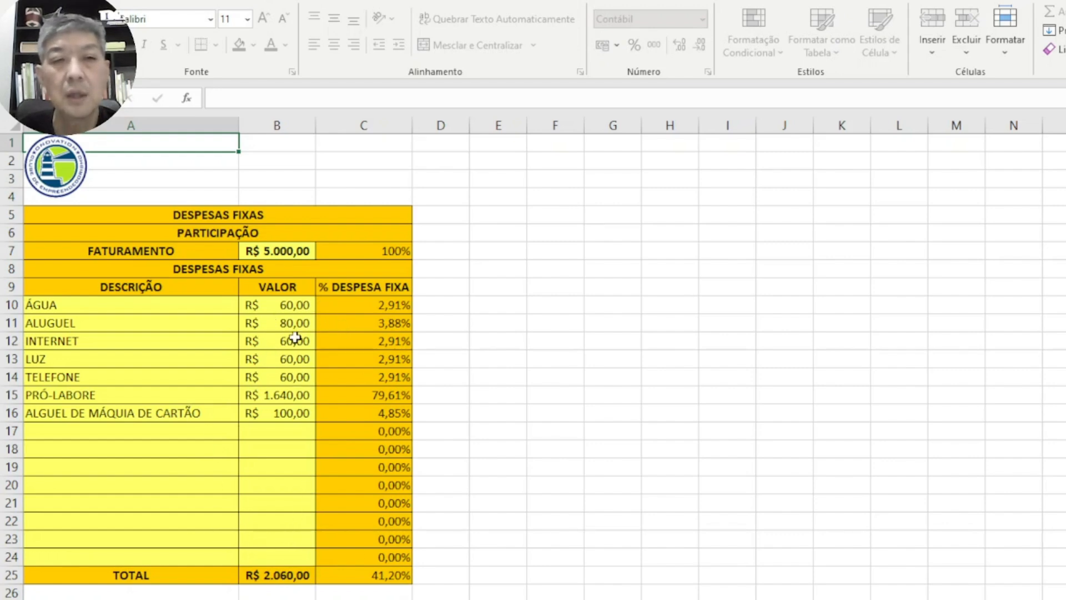
left_click(303, 250)
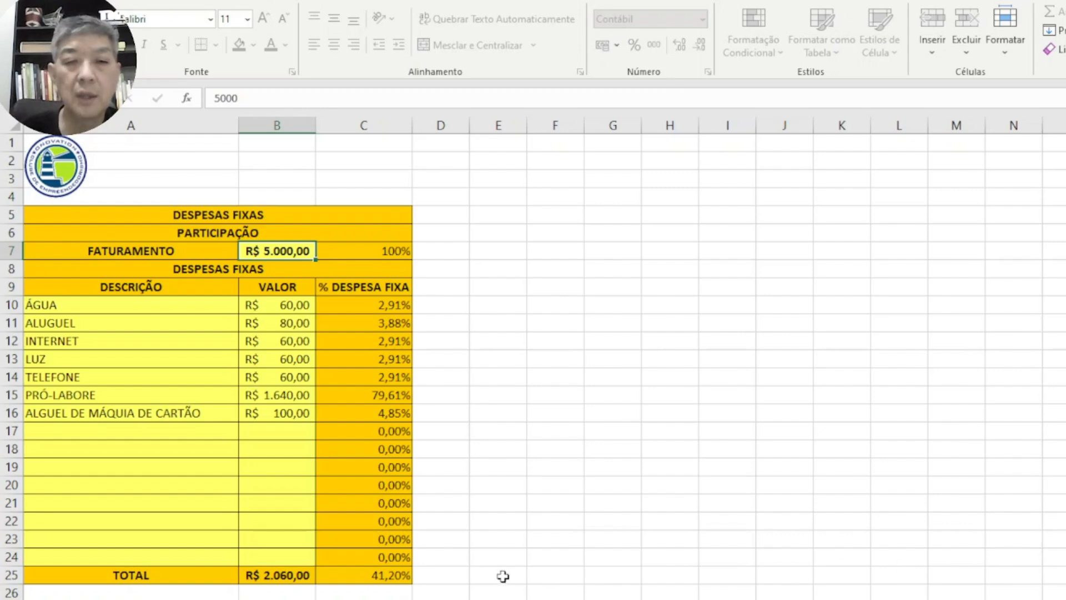
left_click(380, 578)
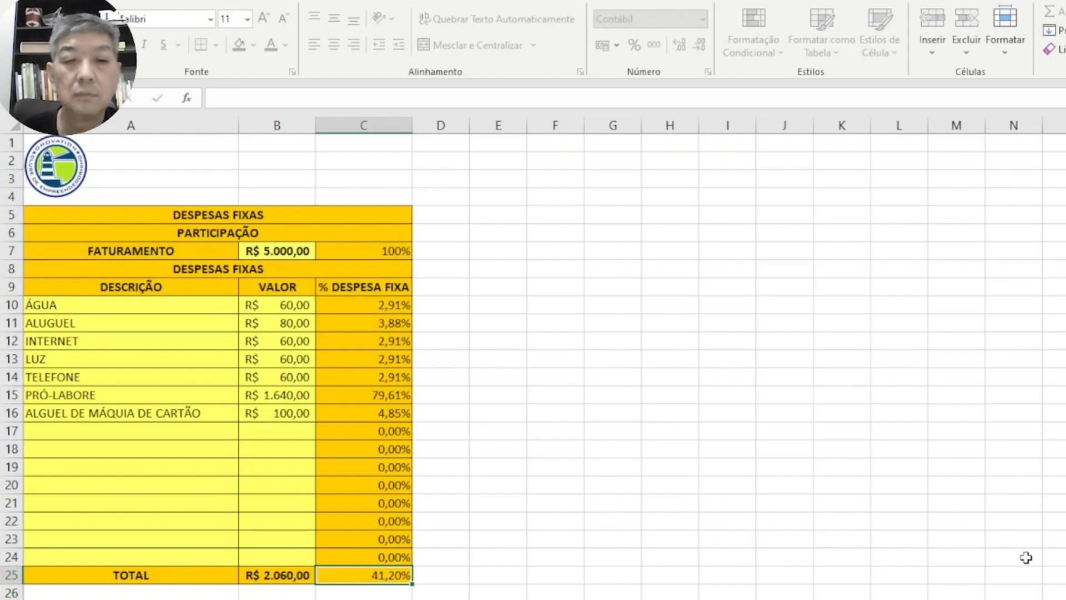
left_click(381, 599)
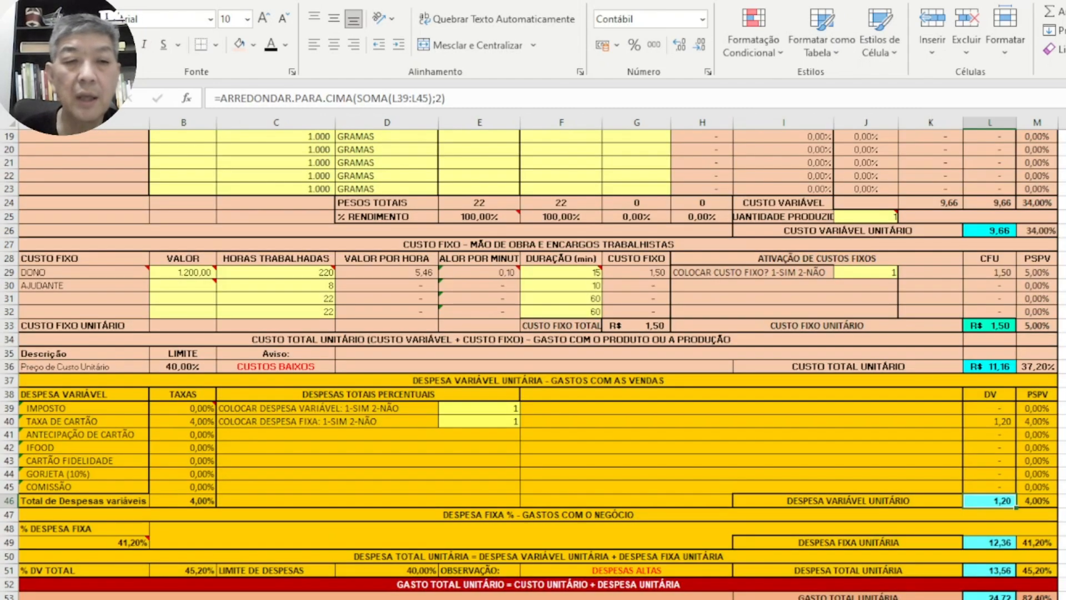
mouse_move(139, 539)
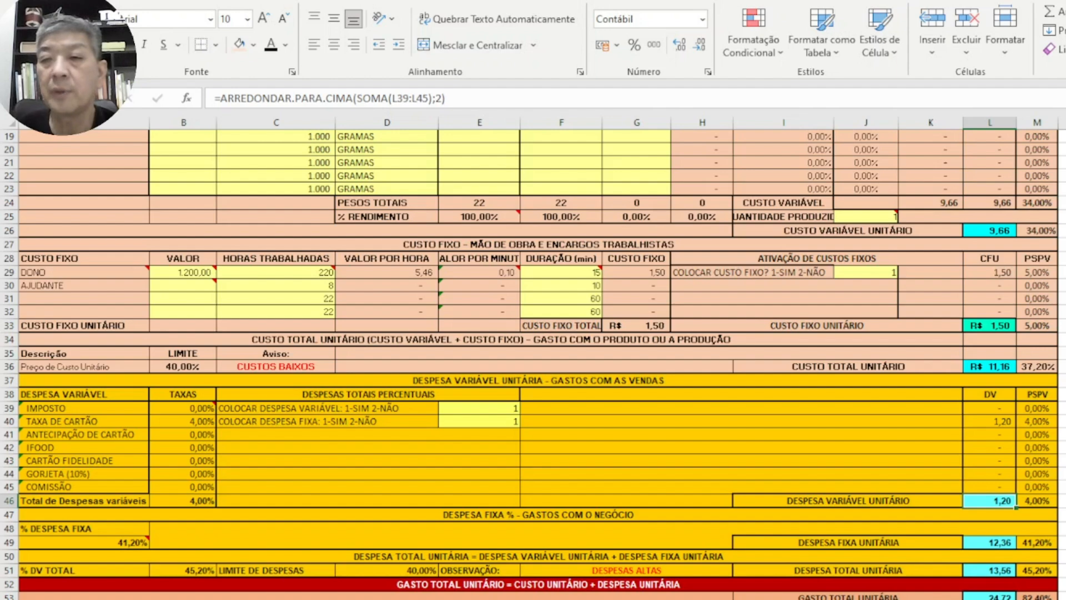
Step: Inspect the formulas behind the menu selling price and the unit profit margin (Margem de Ganho Unitária)
scroll(534, 364, "down", 1)
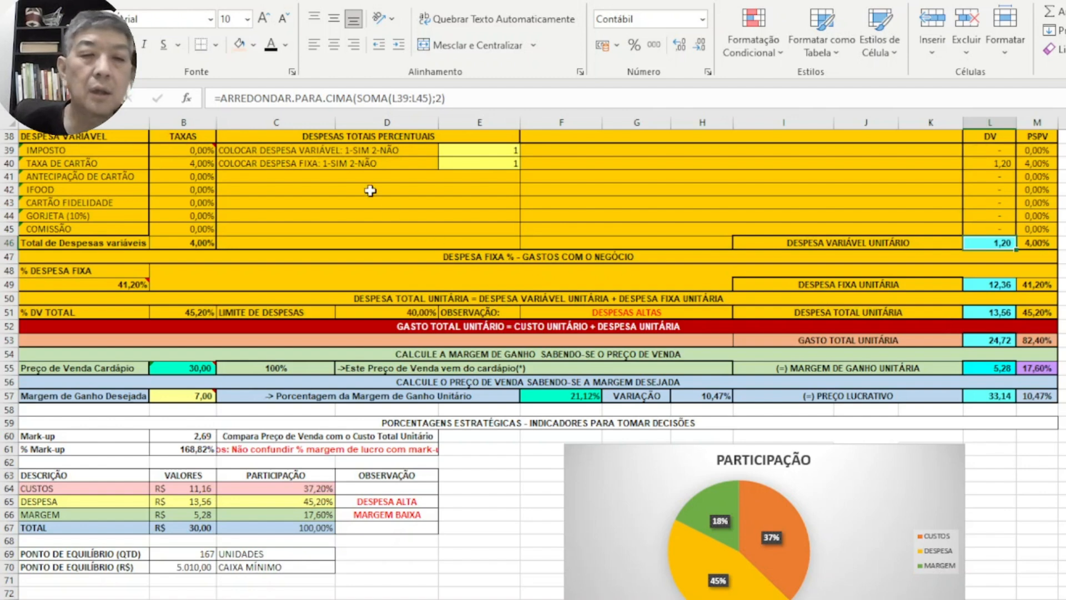
left_click(182, 359)
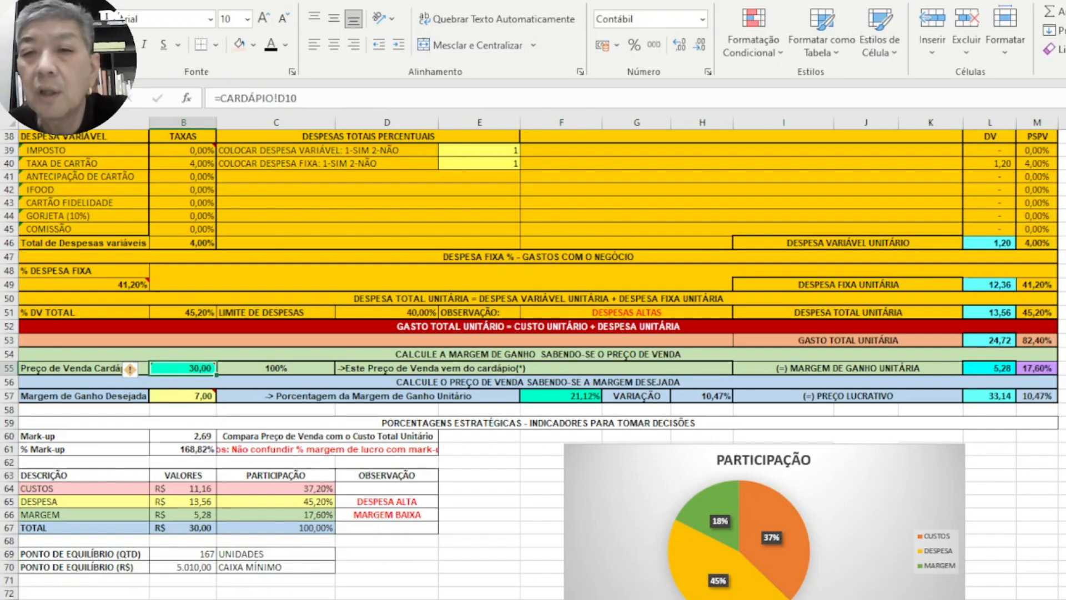
left_click(1007, 369)
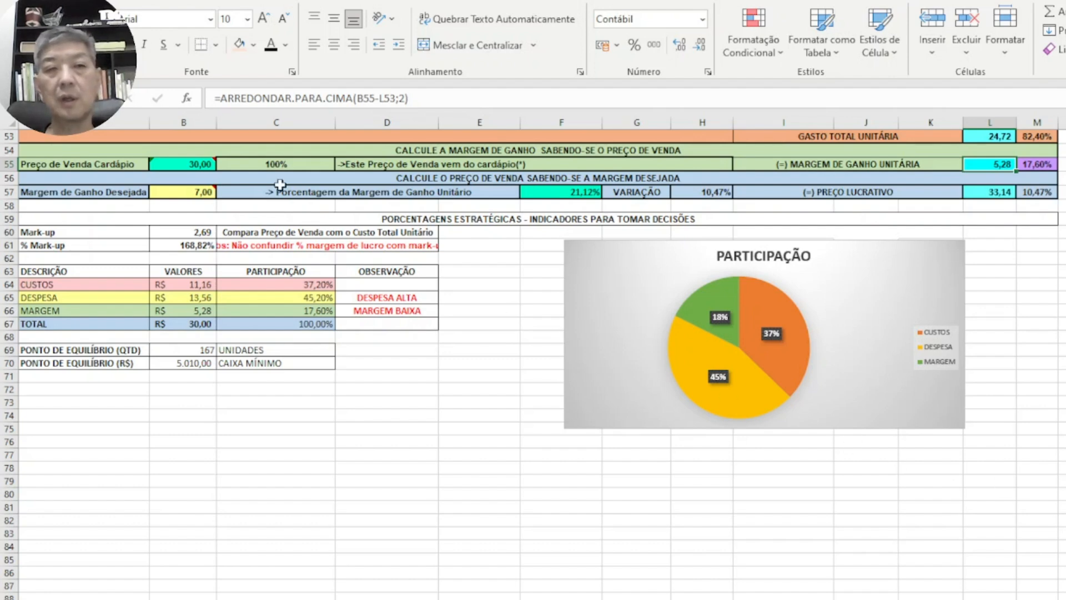
Step: Compare the desired profit margin in row 57 with the calculated unit profit margin in row 55
mouse_move(205, 169)
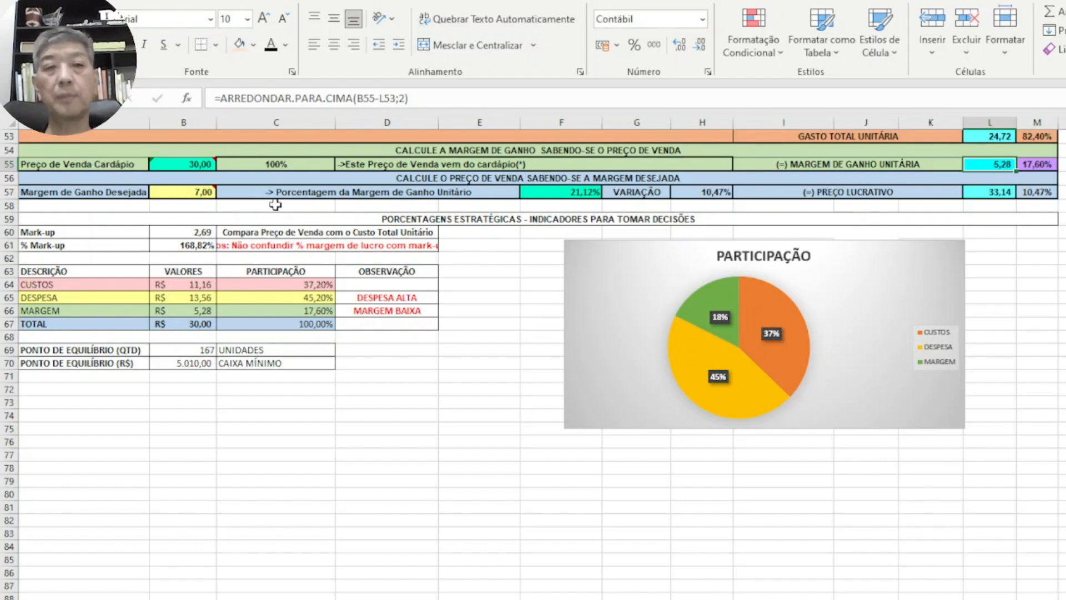
left_click(207, 188)
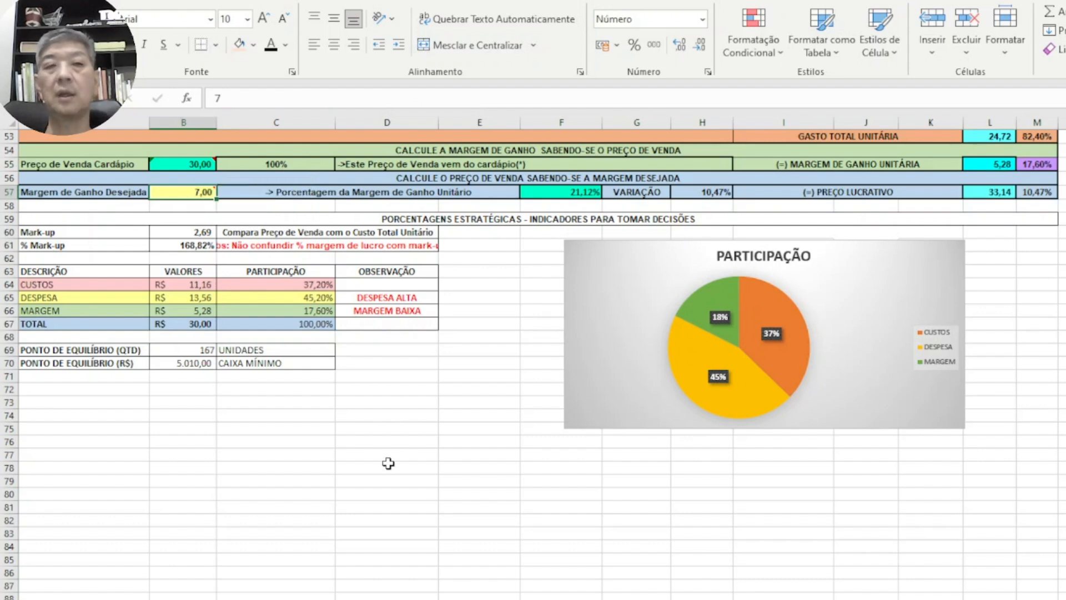
left_click(1008, 165)
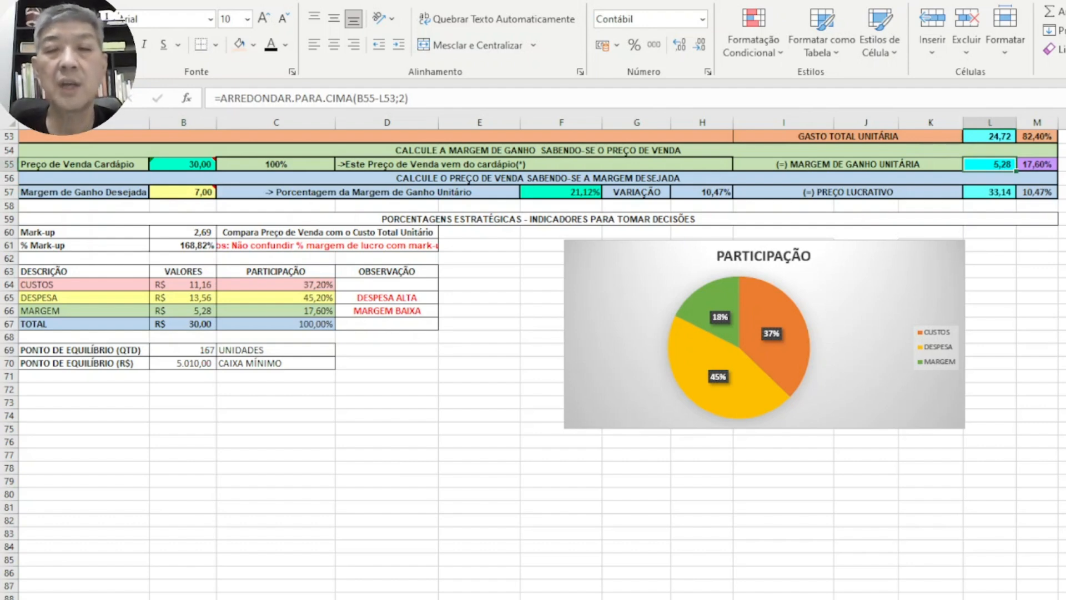
left_click(207, 190)
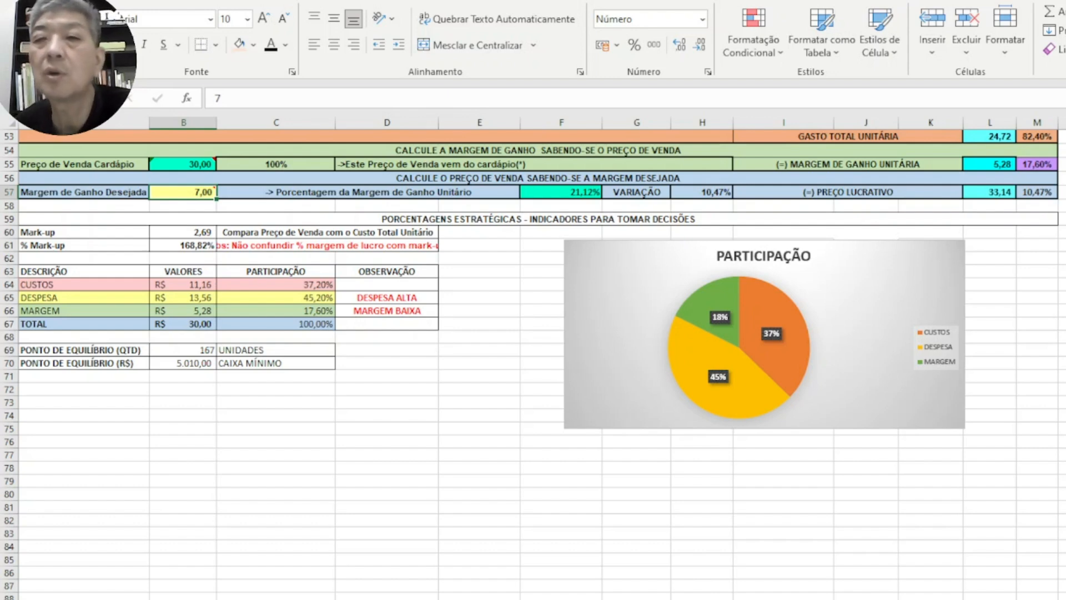
left_click(1062, 193)
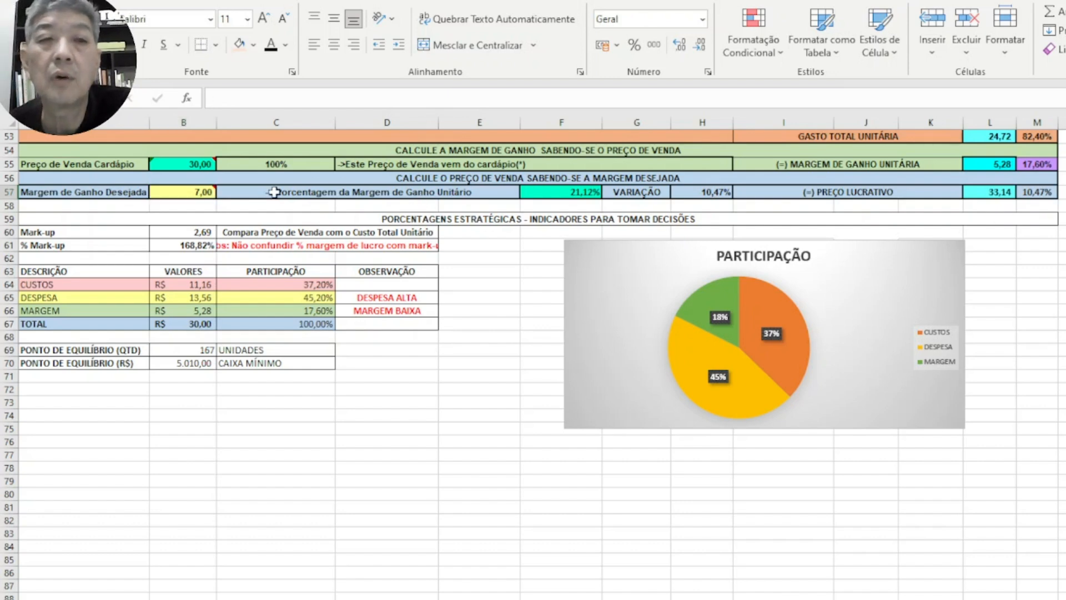
Step: Set the desired profit margin (Margem de Ganho Desejada) to 4,00 to test the profitable price
left_click(184, 192)
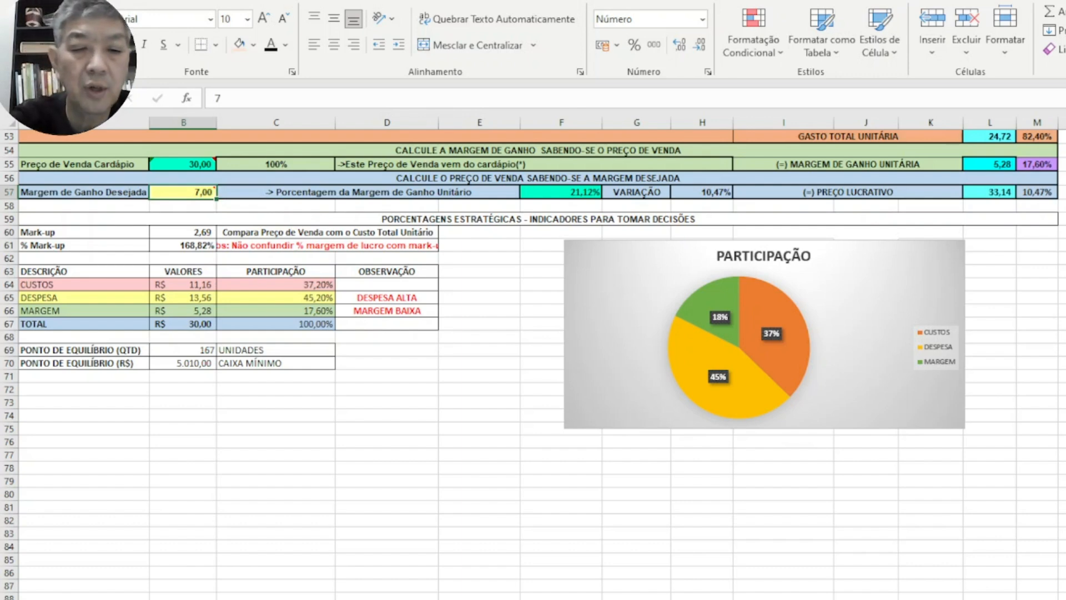
type("4")
key("Return")
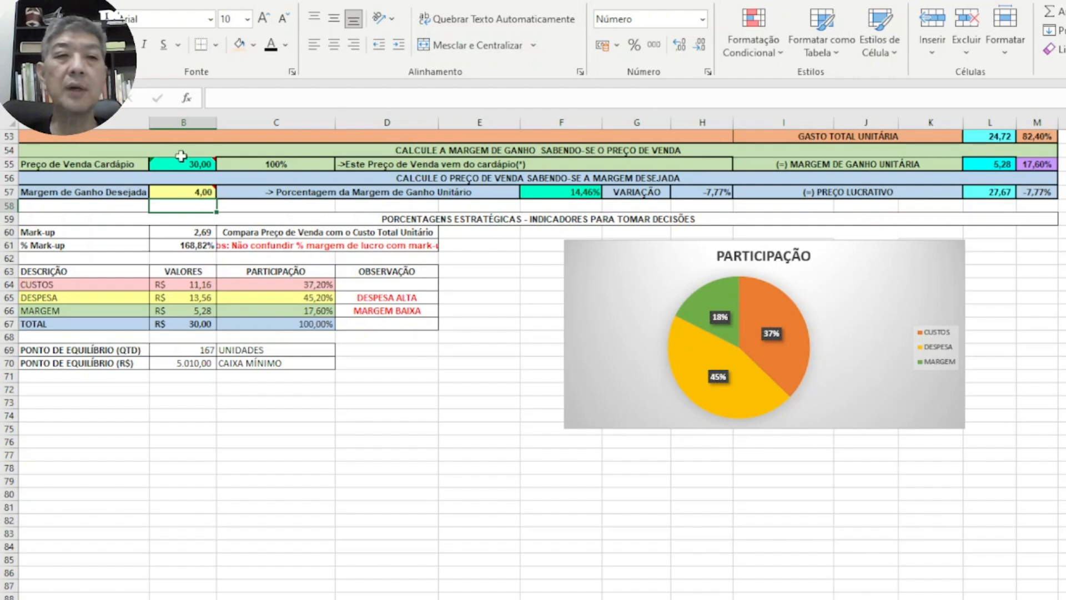
Step: Replace the desired profit margin (Margem de Ganho Desejada) with 0
left_click(180, 191)
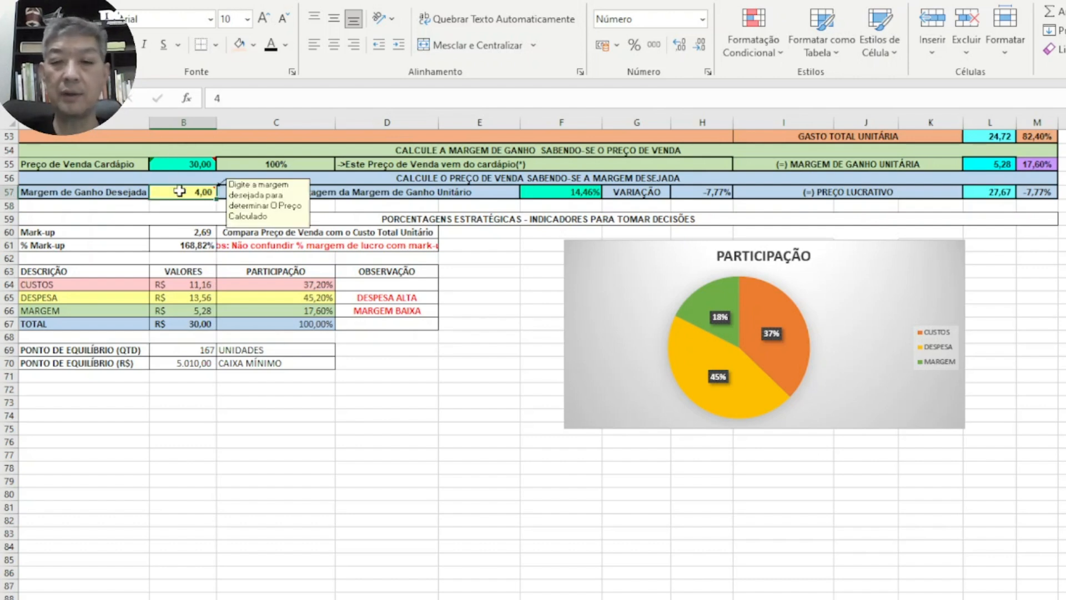
key("Delete")
type("0")
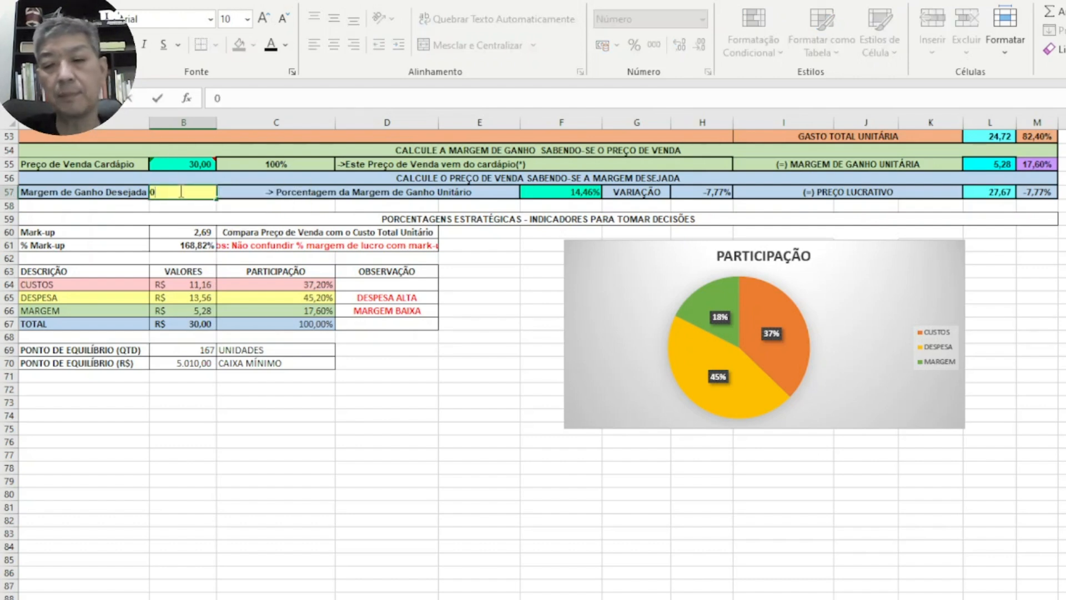
key("Return")
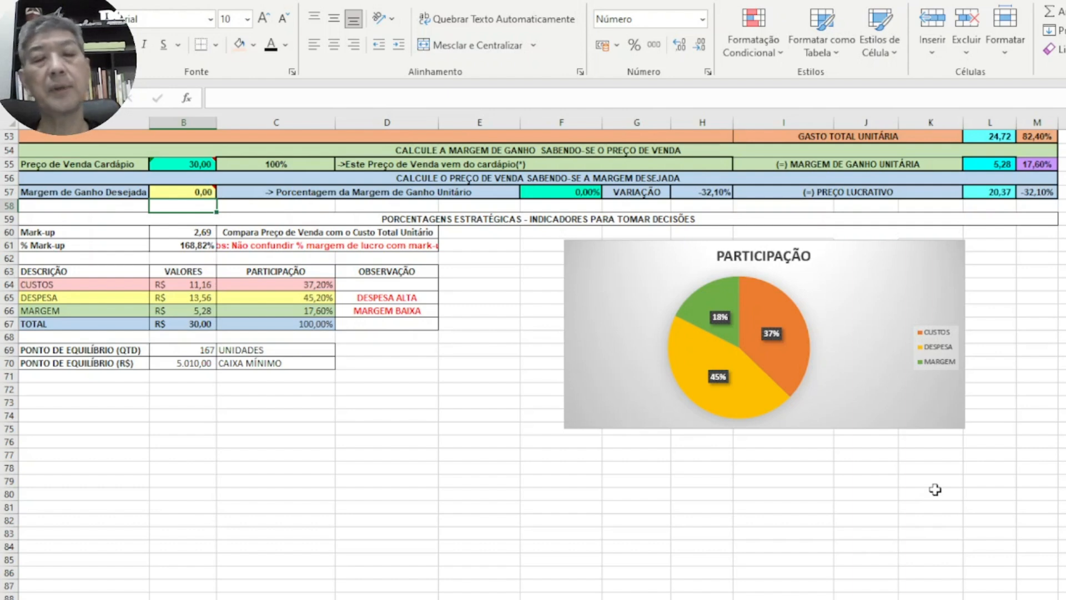
Step: Inspect the % Mark-up and unit margin percentage formulas, and open the participation distribution strategy sheet
left_click(185, 246)
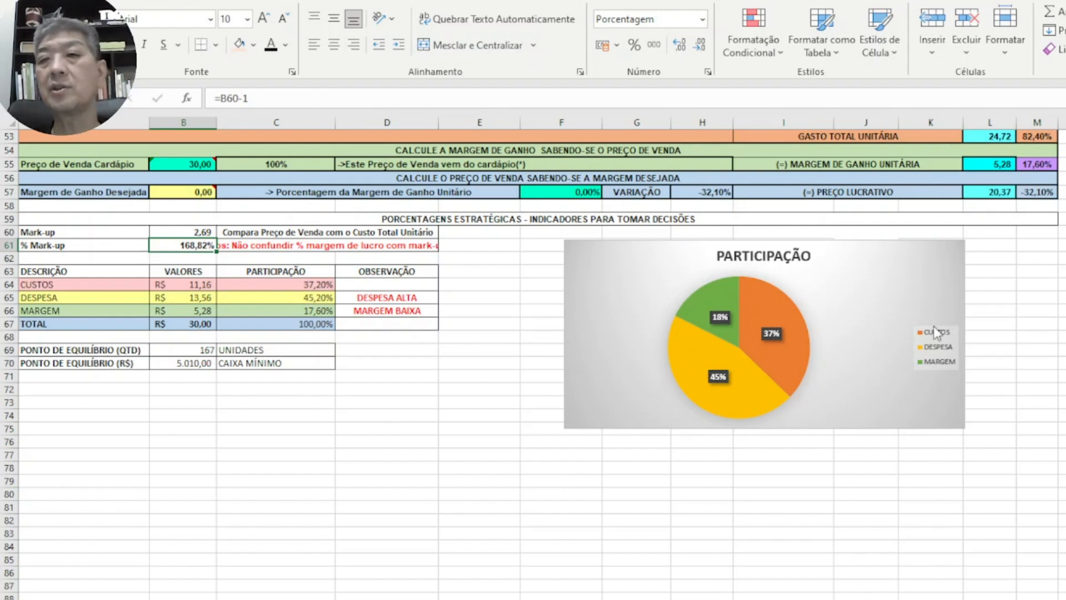
left_click(1041, 162)
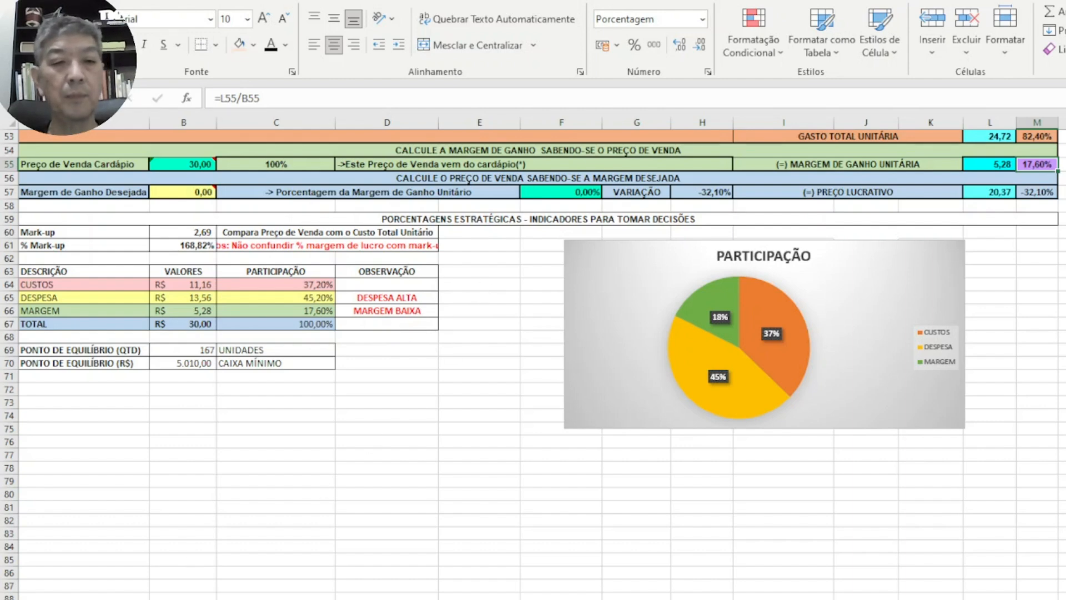
left_click(383, 599)
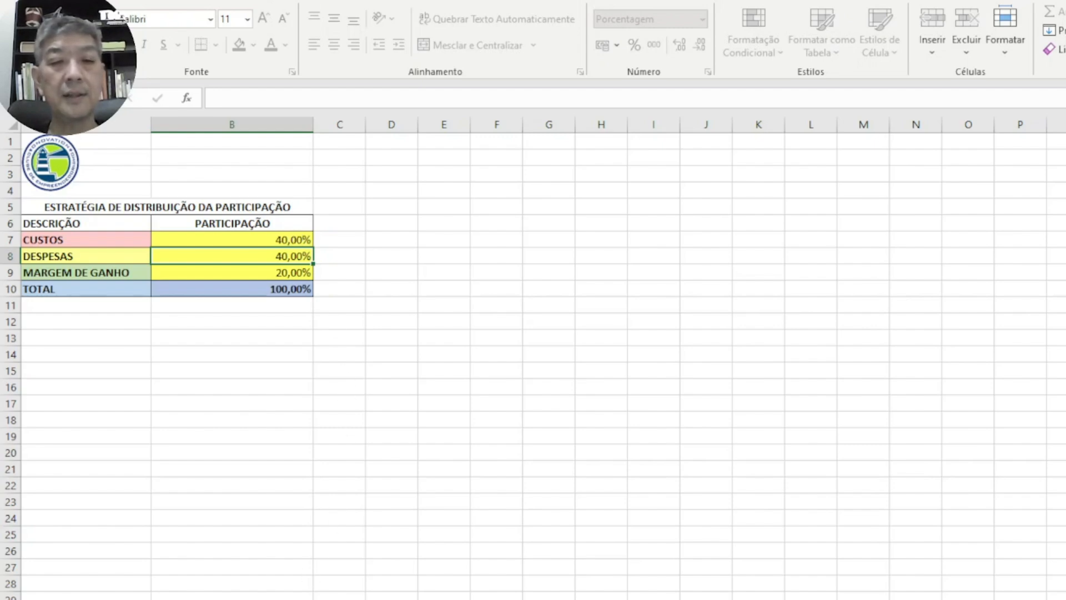
Step: Return to the hamburger pricing sheet, and in the all-products summary sheet inspect the sales quantities (QTD) in rows 10 and 19
key("ctrl+Page_Down")
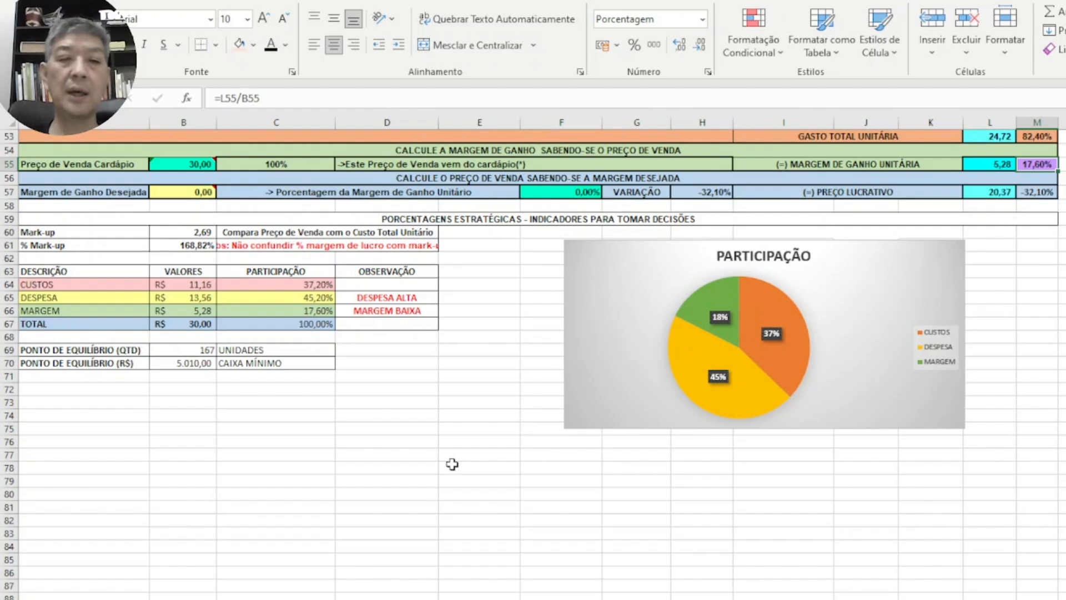
left_click(389, 599)
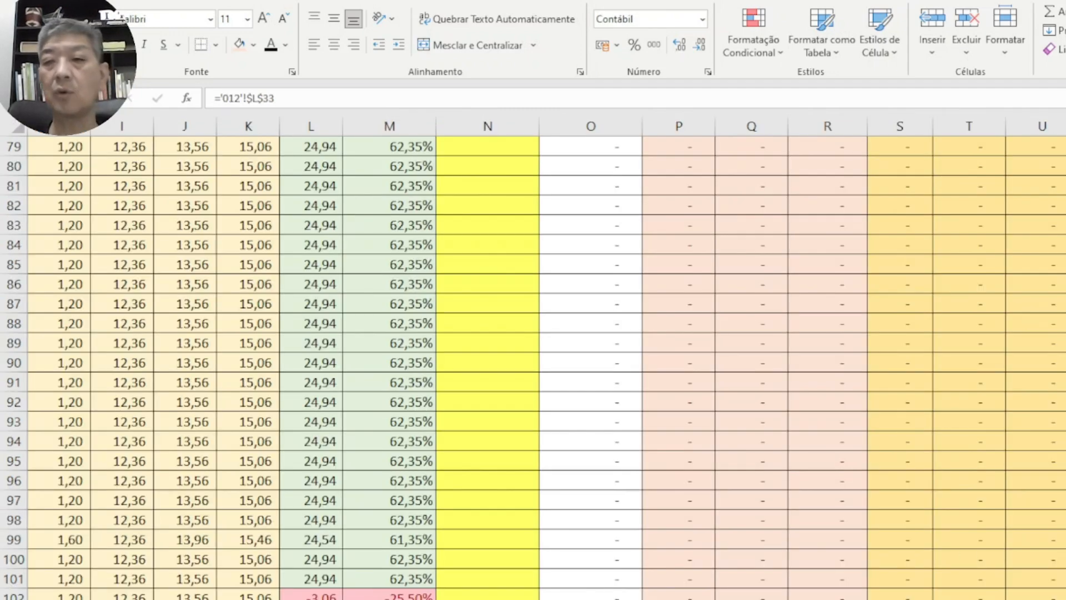
scroll(533, 366, "up", 20)
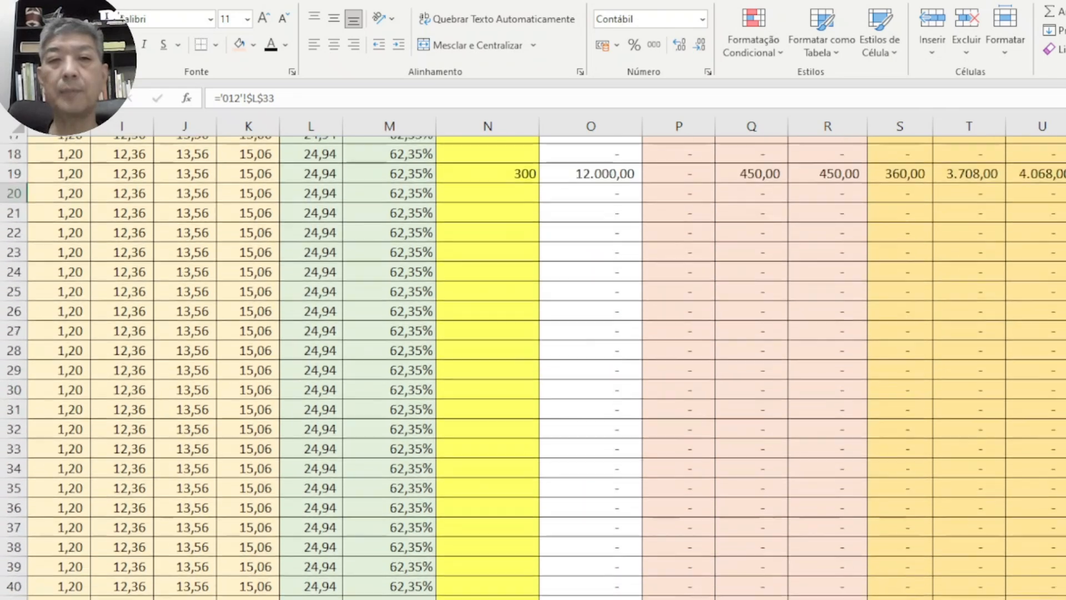
scroll(533, 366, "up", 1)
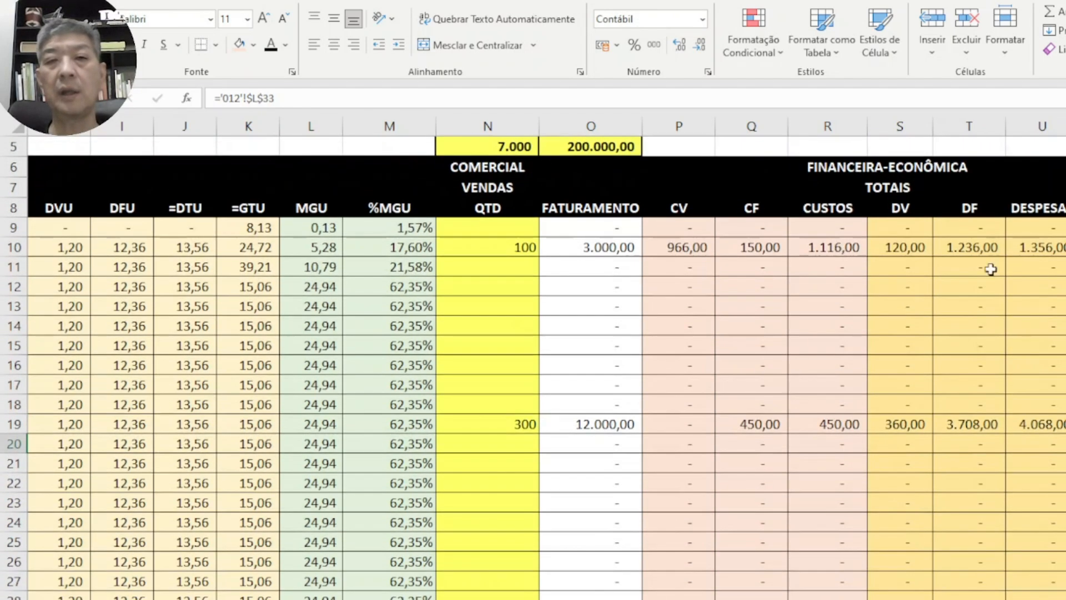
left_click(511, 247)
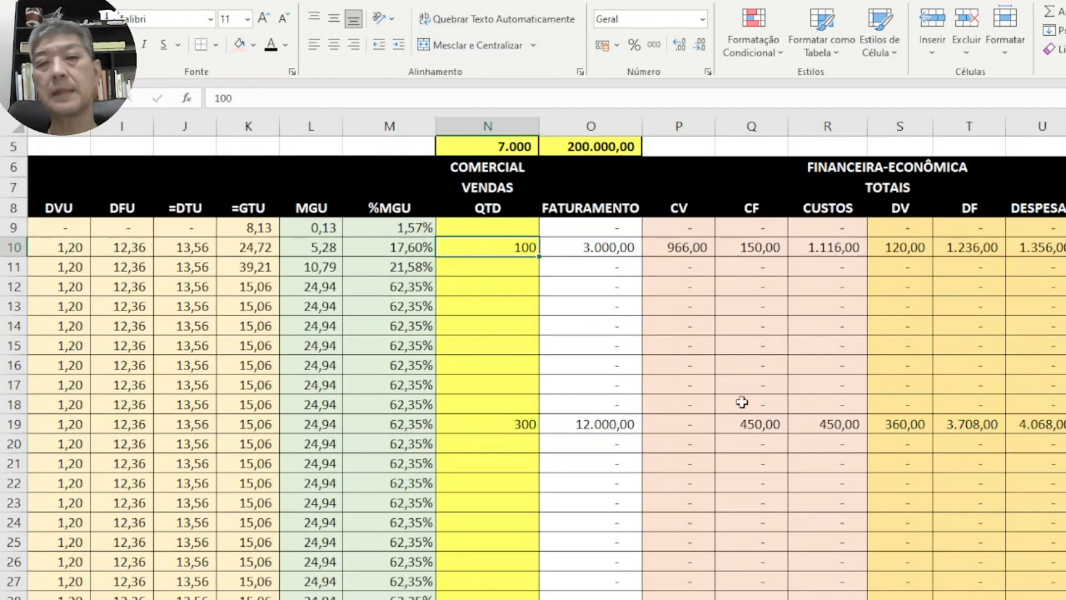
left_click(533, 427)
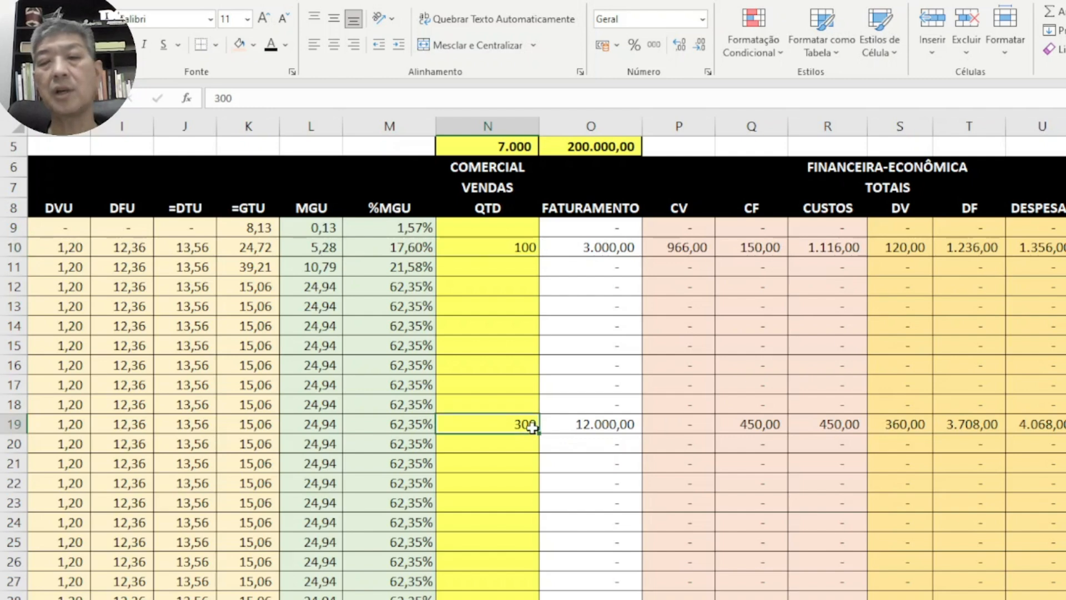